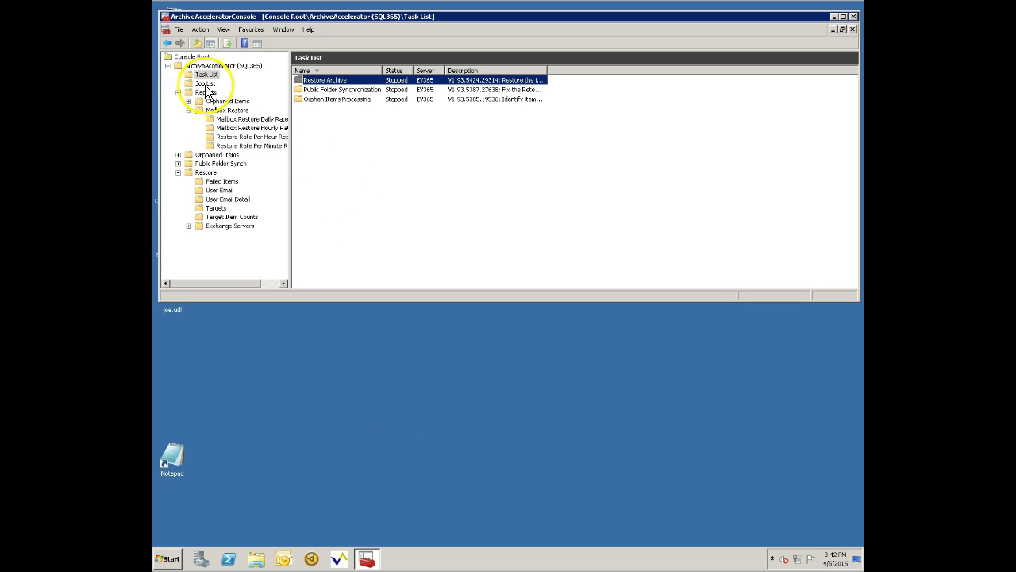
Step: Open Restore Archive Properties on its scheduling page, with the runtime list still empty
double_click(333, 85)
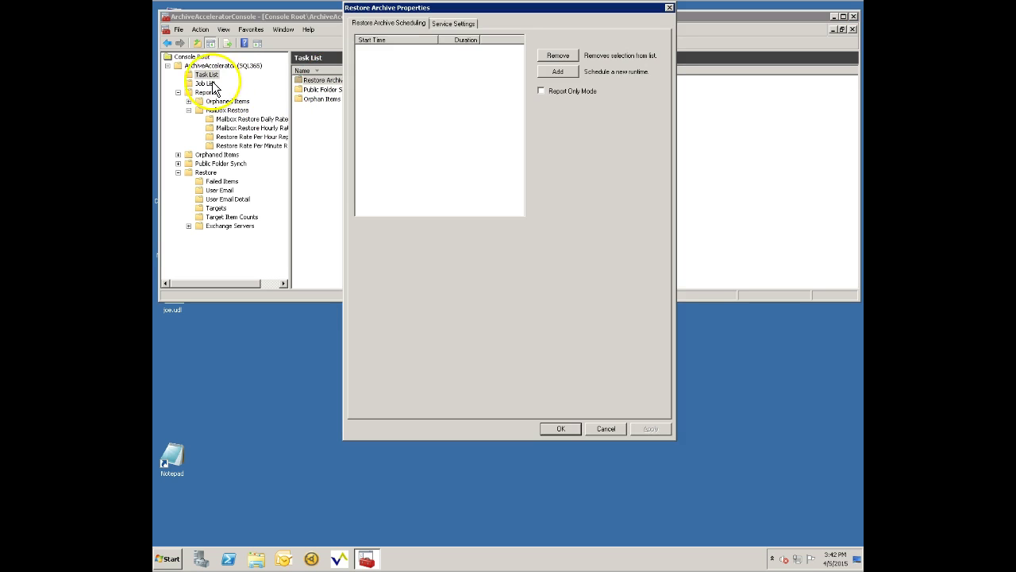
left_click(606, 429)
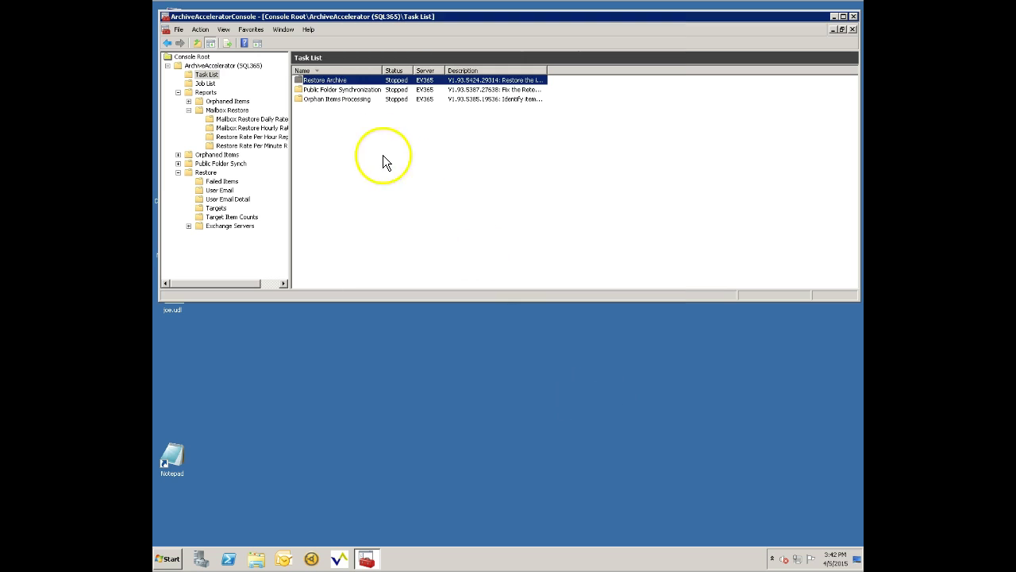
left_click(341, 81)
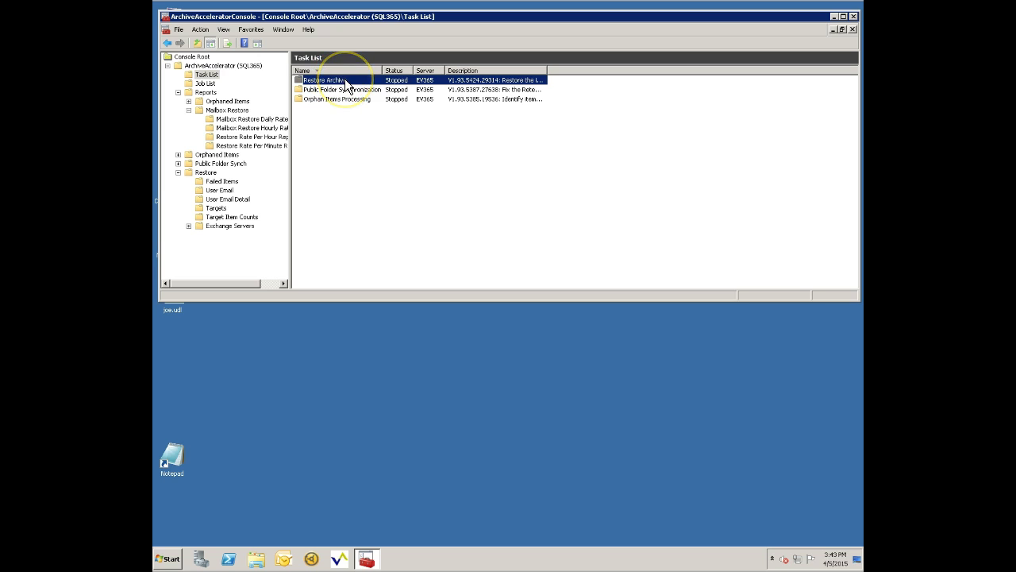
double_click(343, 81)
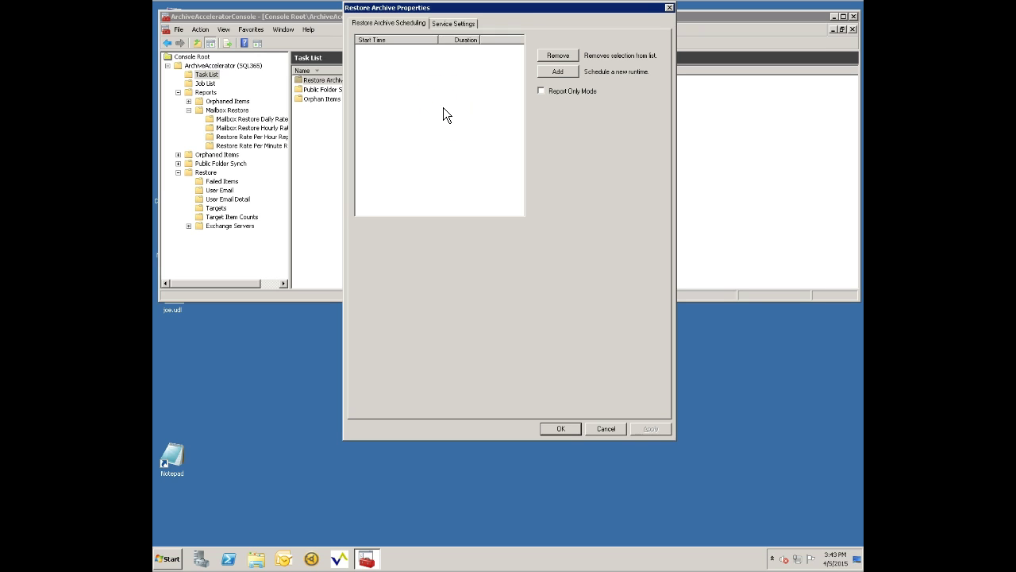
Step: Raise the Restore Archive task's Workers value to 16 in its service settings
left_click(449, 23)
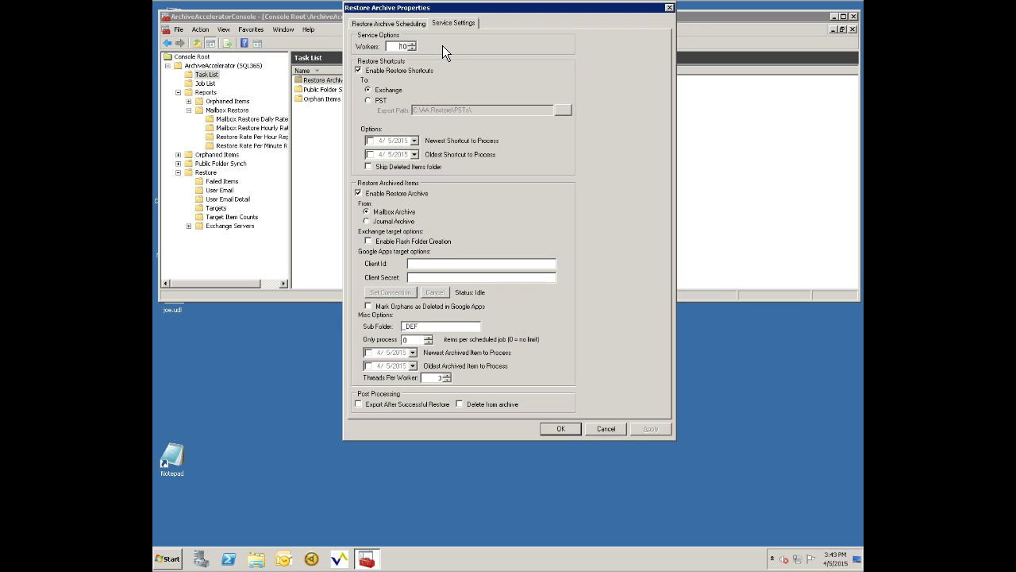
left_click(412, 44)
left_click(358, 70)
left_click(413, 75)
left_click(366, 146)
Step: Change the restore sub folder from _DEF to '_Archived Items' and enable Restore Archive
left_click(418, 328)
key("BackSpace")
key("BackSpace")
key("BackSpace")
key("BackSpace")
type("_Archived Item")
type("s")
left_click(372, 197)
Step: Save the Restore Archive service settings with OK
left_click(562, 428)
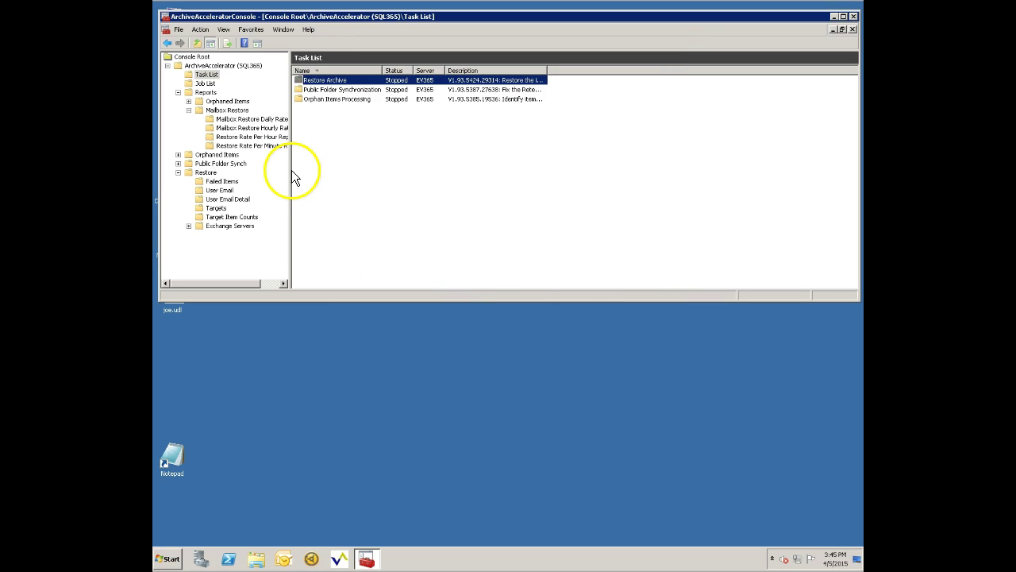
right_click(403, 83)
left_click(415, 90)
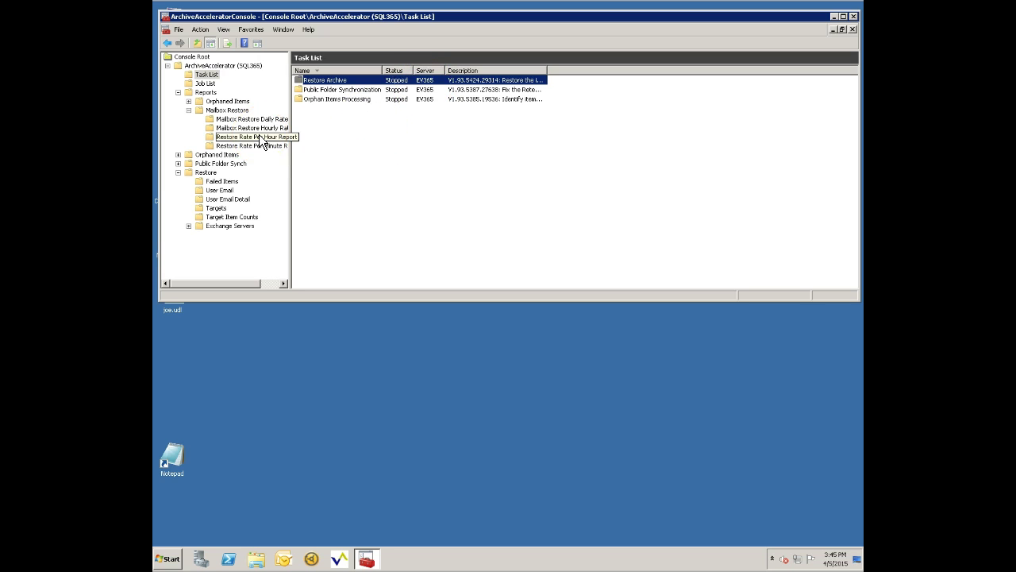
Step: Show Restore > Targets with the job status, Exchange server and Archive Restored columns visible
left_click(219, 209)
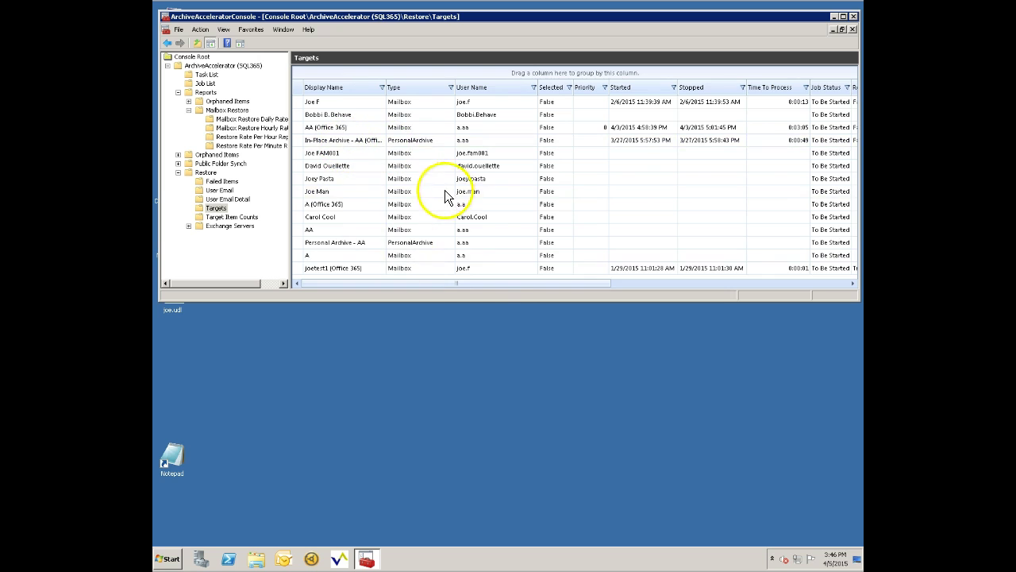
left_click_drag(496, 284, 576, 285)
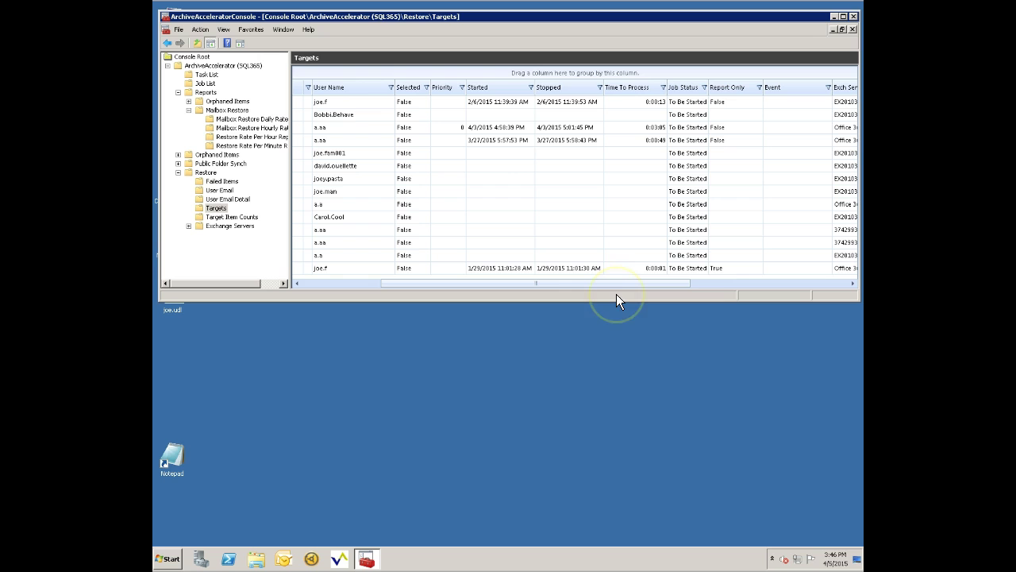
left_click_drag(620, 284, 671, 282)
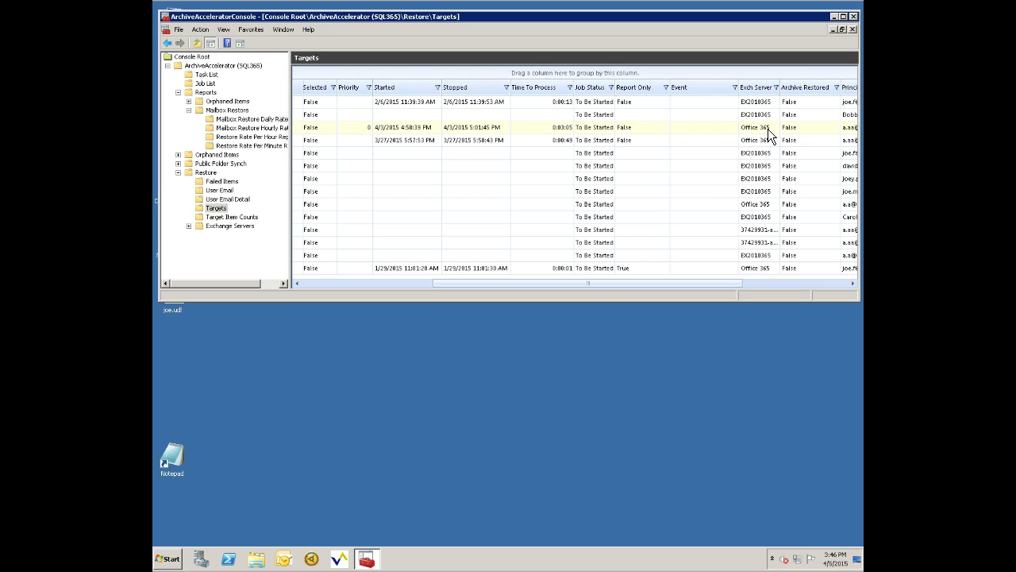
Step: Filter the Exch Server column to Office 365 only, then scroll the grid back left
left_click(777, 87)
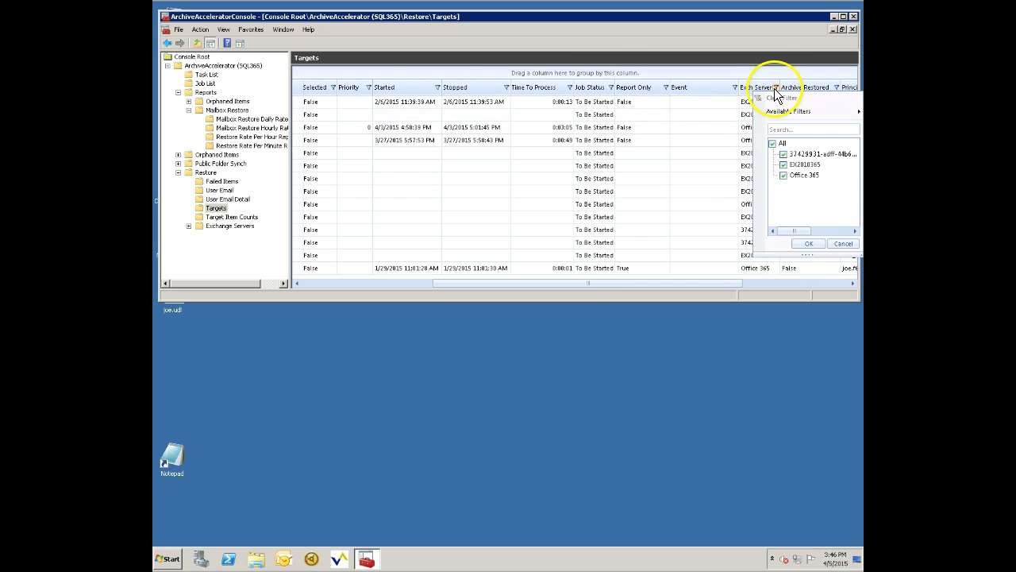
left_click(785, 165)
left_click(782, 154)
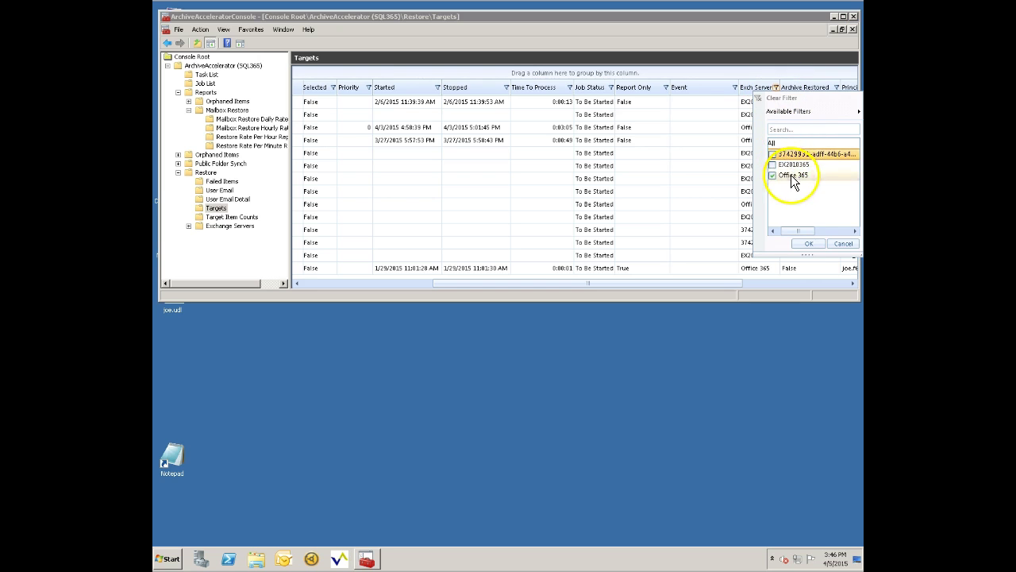
left_click(808, 242)
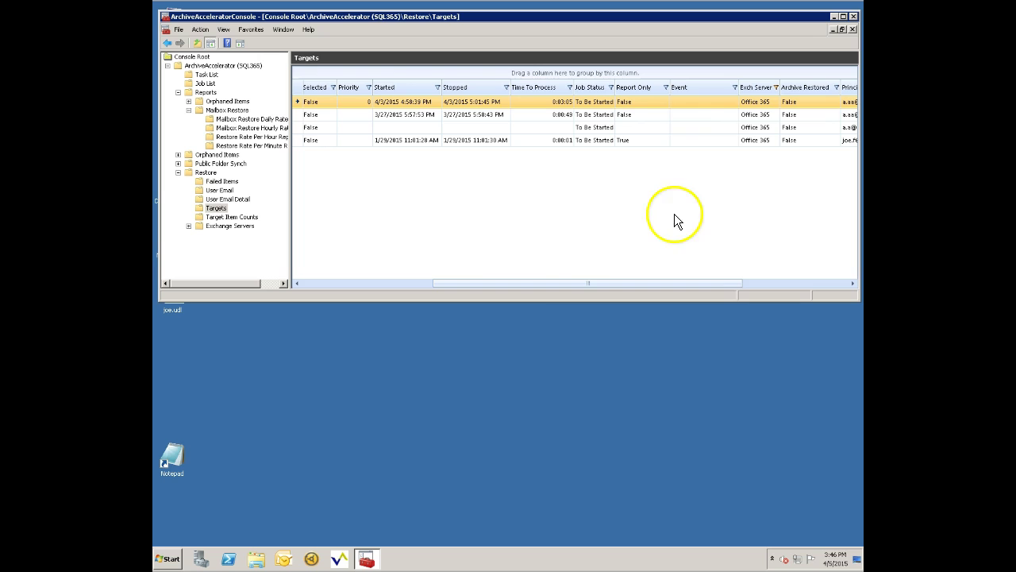
left_click_drag(519, 282, 378, 283)
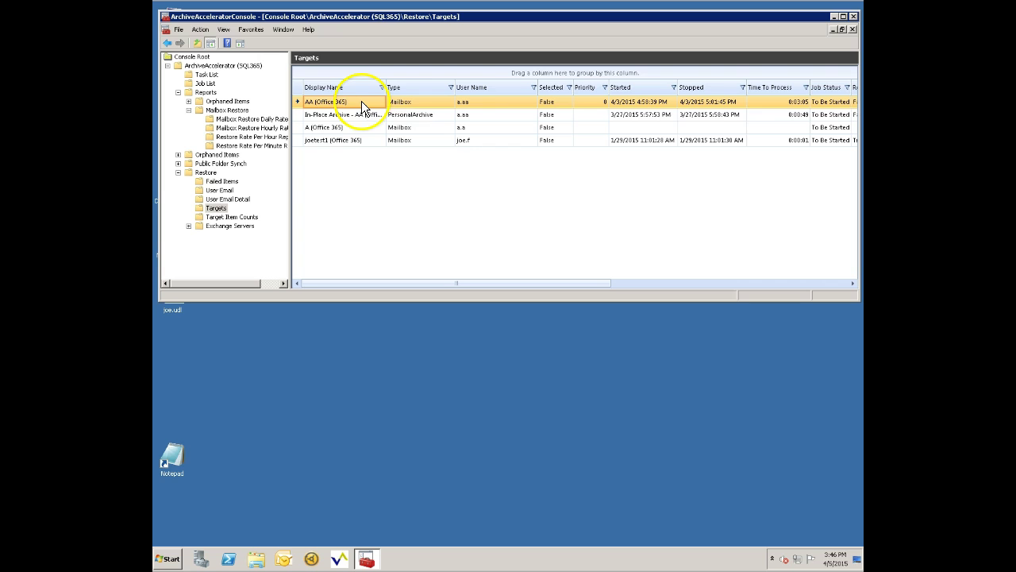
Step: Run Restore Now on the AA (Office 365) mailbox and confirm with Ok
right_click(443, 101)
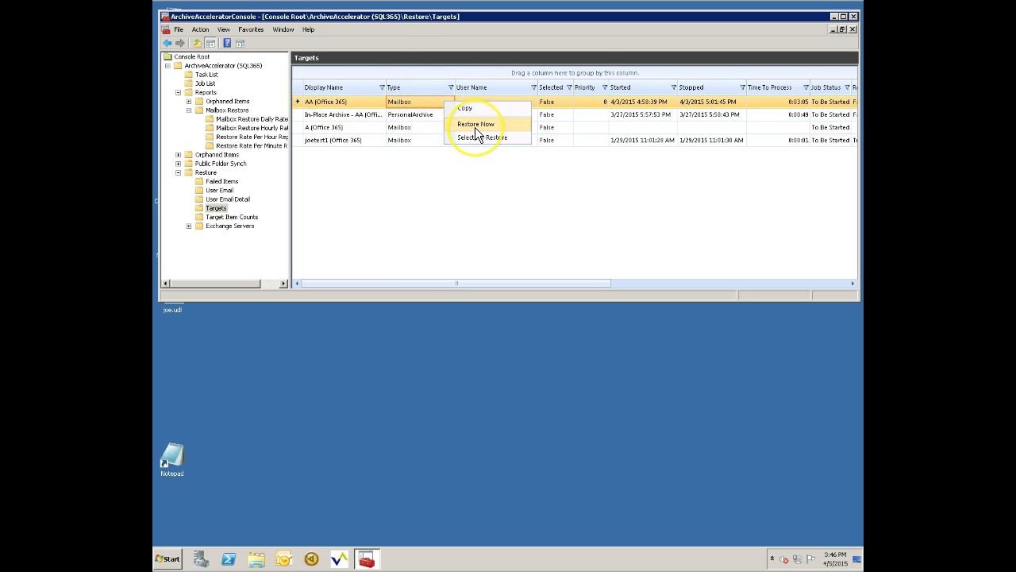
left_click(476, 127)
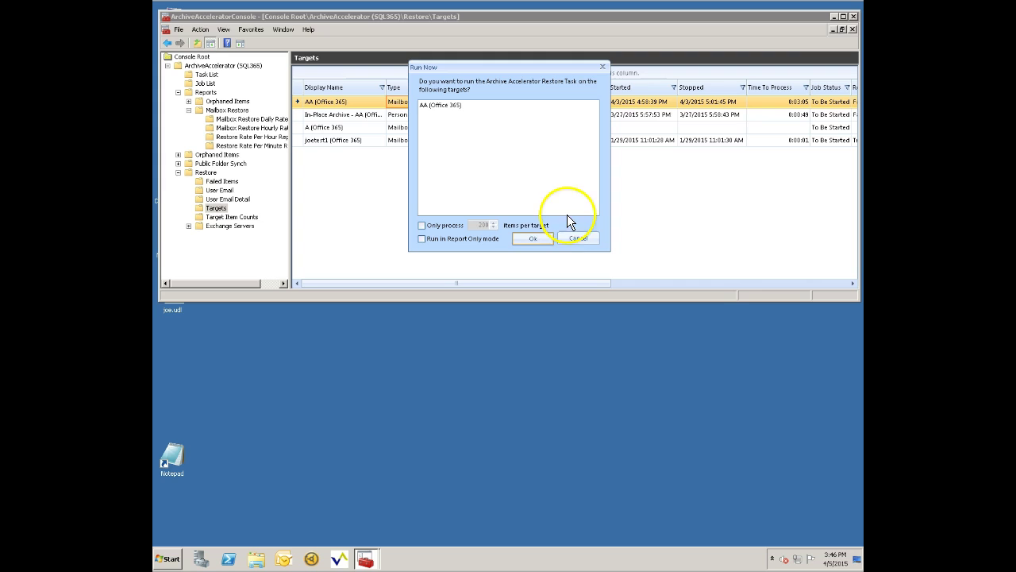
left_click(534, 238)
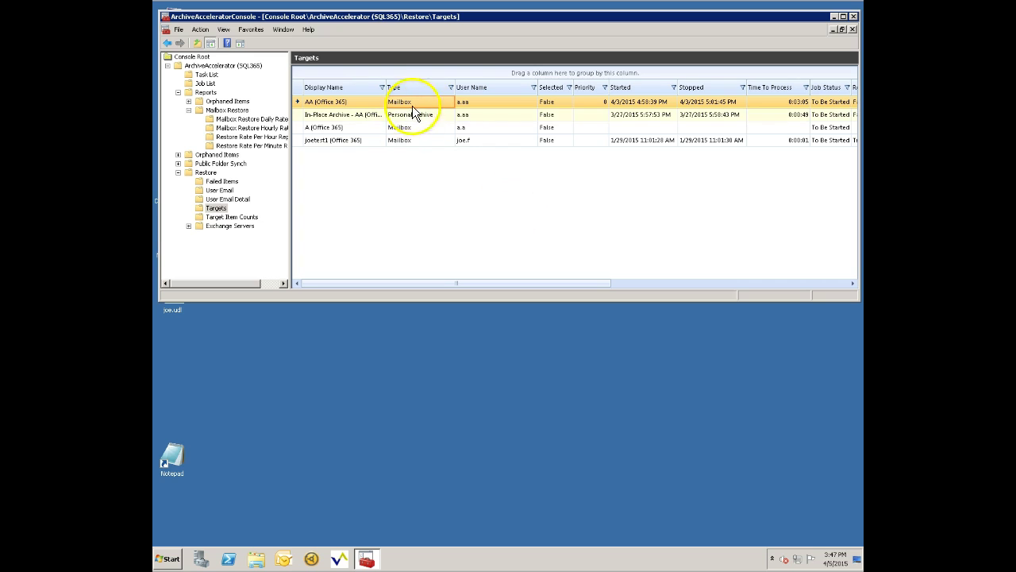
Step: Select AA (Office 365) for restore and set its priority to 3
right_click(470, 101)
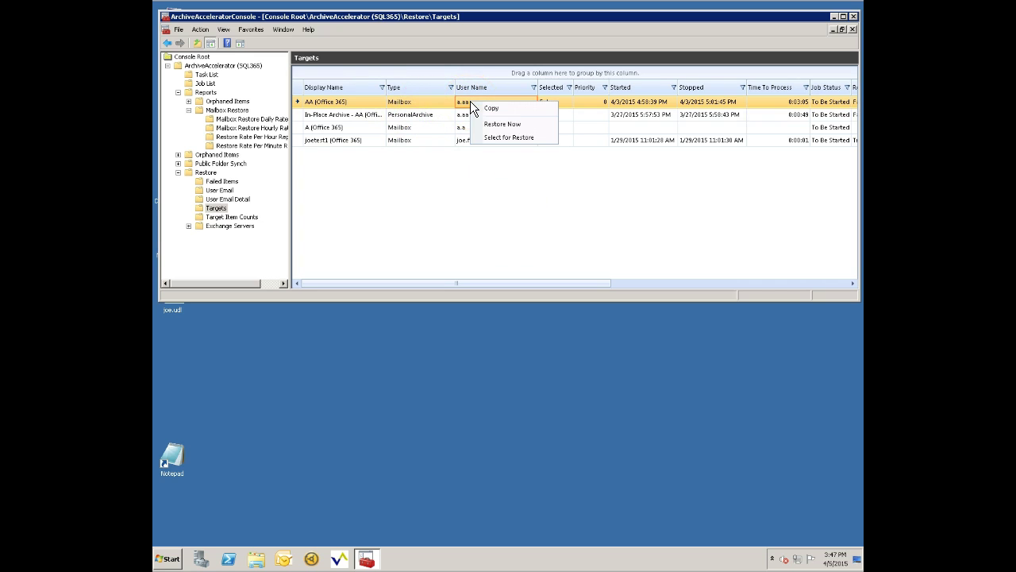
left_click(502, 140)
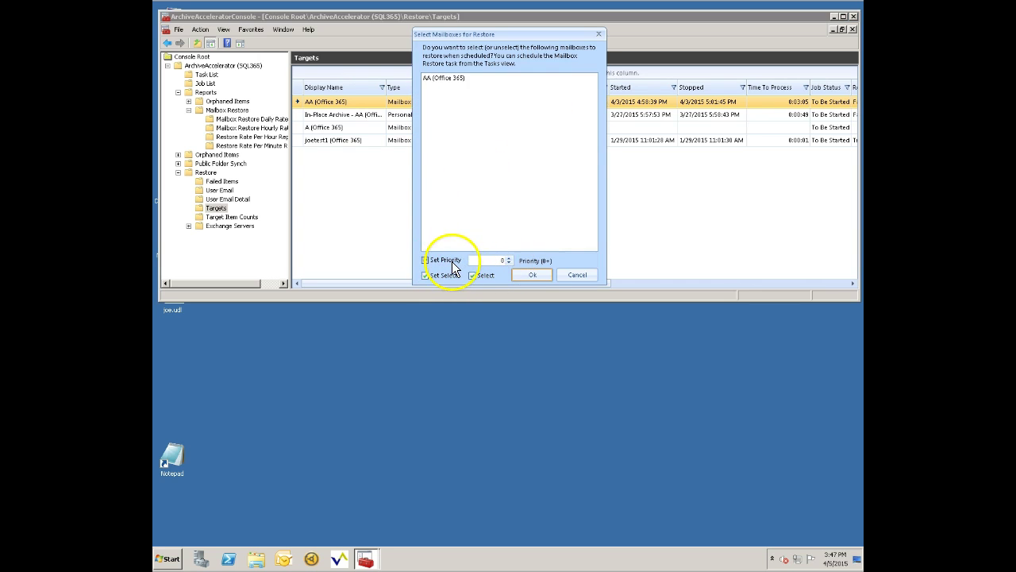
left_click(509, 258)
left_click(509, 258)
left_click(508, 258)
Step: Abandon the mailbox selection, then show the Job List's Job Status and Processed columns
left_click(572, 274)
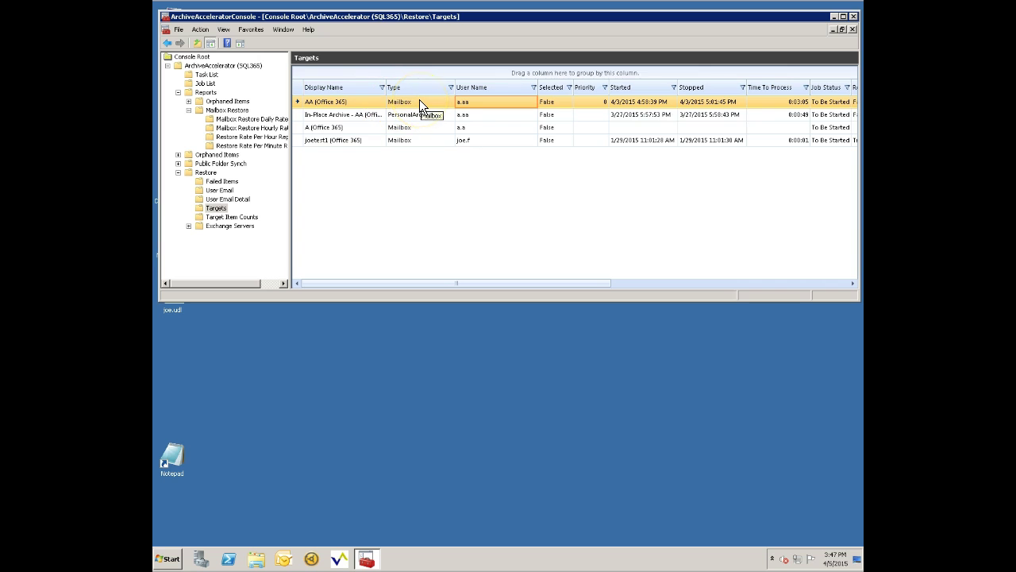
left_click(204, 84)
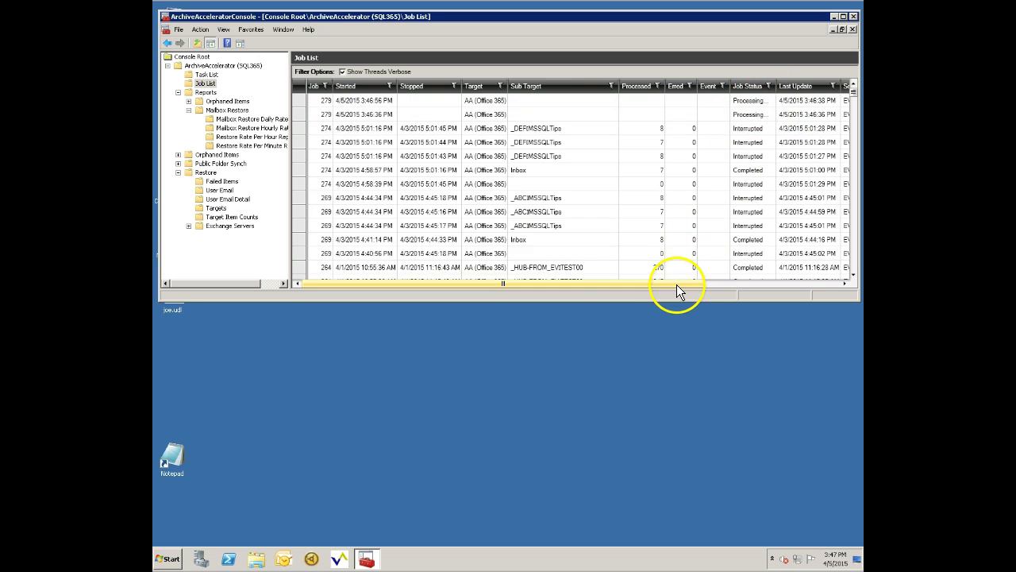
left_click_drag(676, 284, 802, 262)
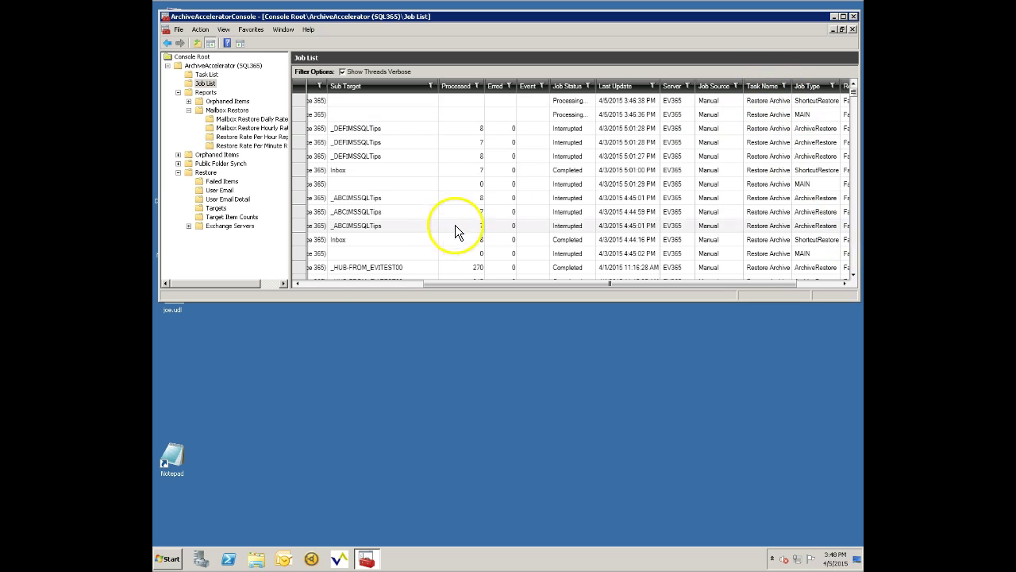
Step: Bring the job and start-time columns back into view in the job grid
left_click(362, 284)
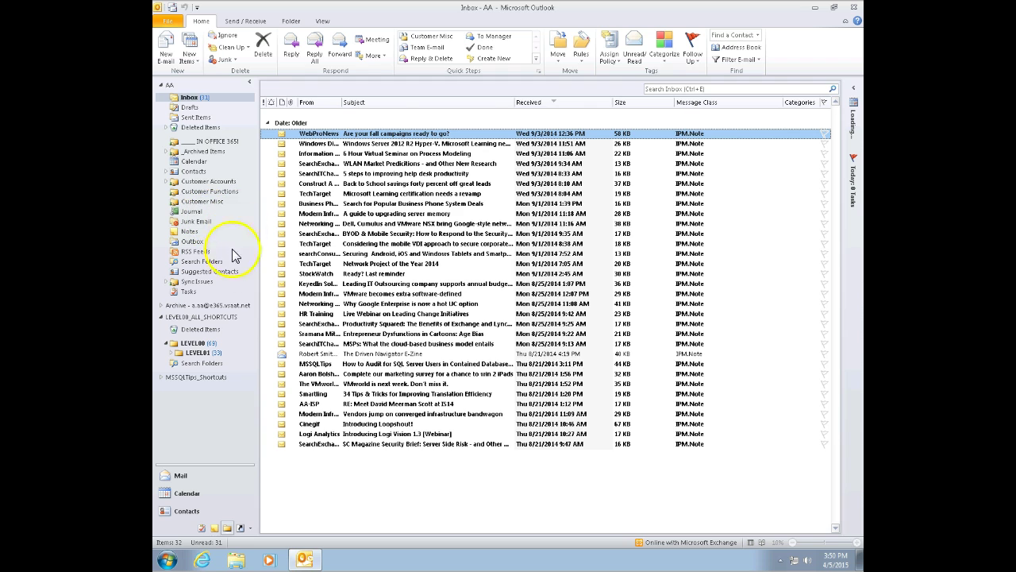
Step: Expand _Archived Items through LEVEL00 and LEVEL01, then view the 18 MSSQLTips messages
left_click(170, 153)
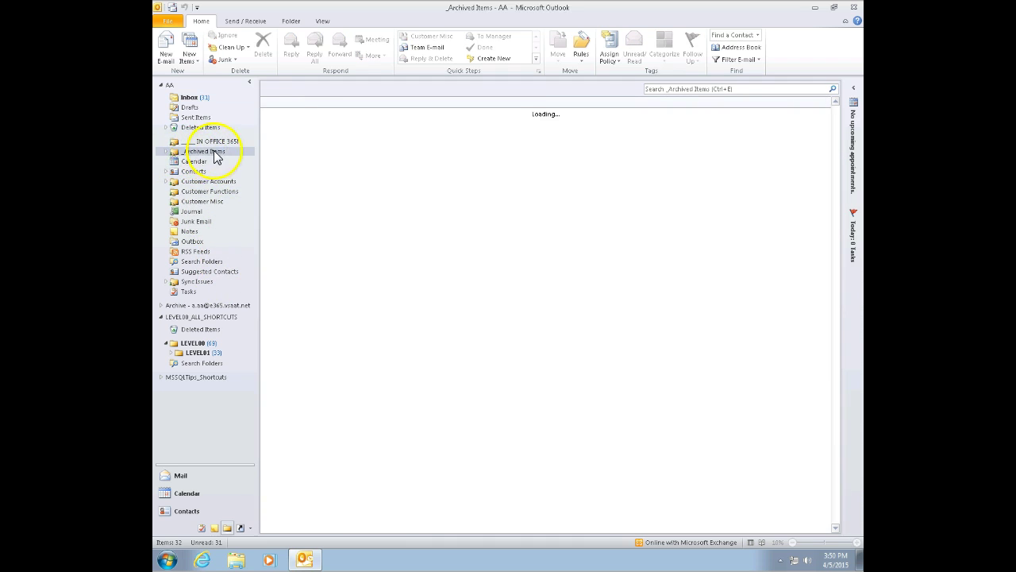
left_click(165, 152)
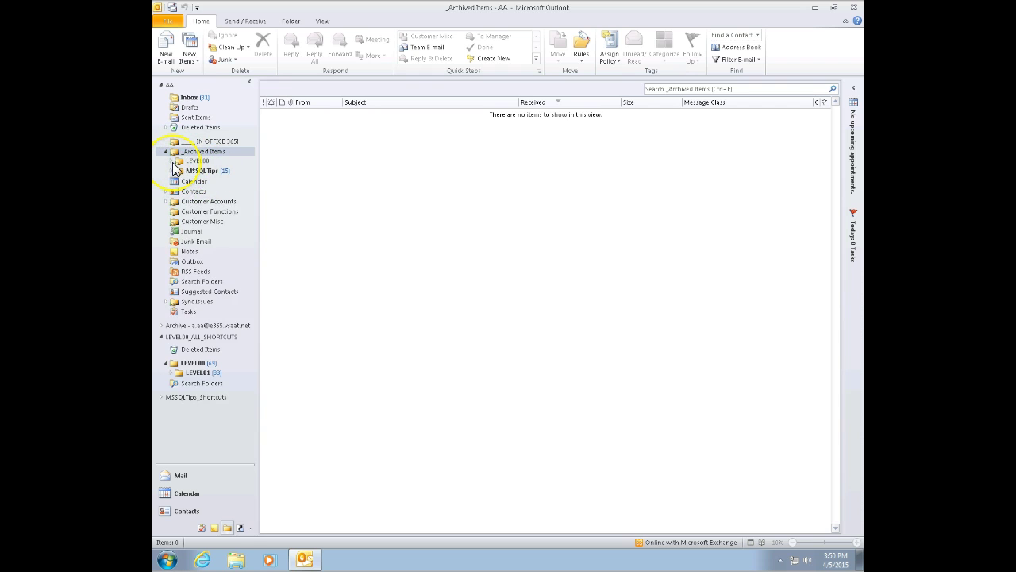
left_click(171, 161)
left_click(200, 169)
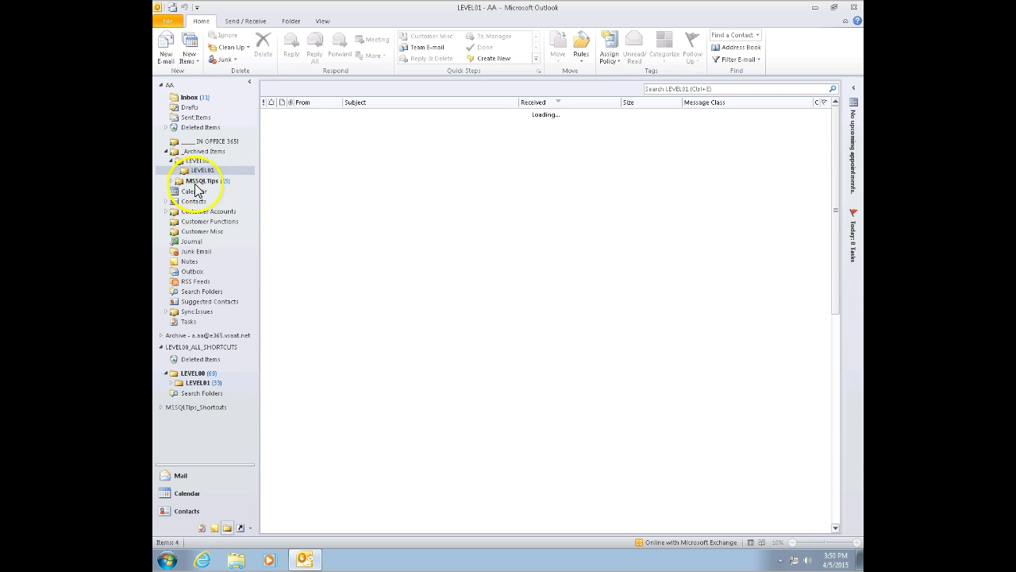
left_click(172, 181)
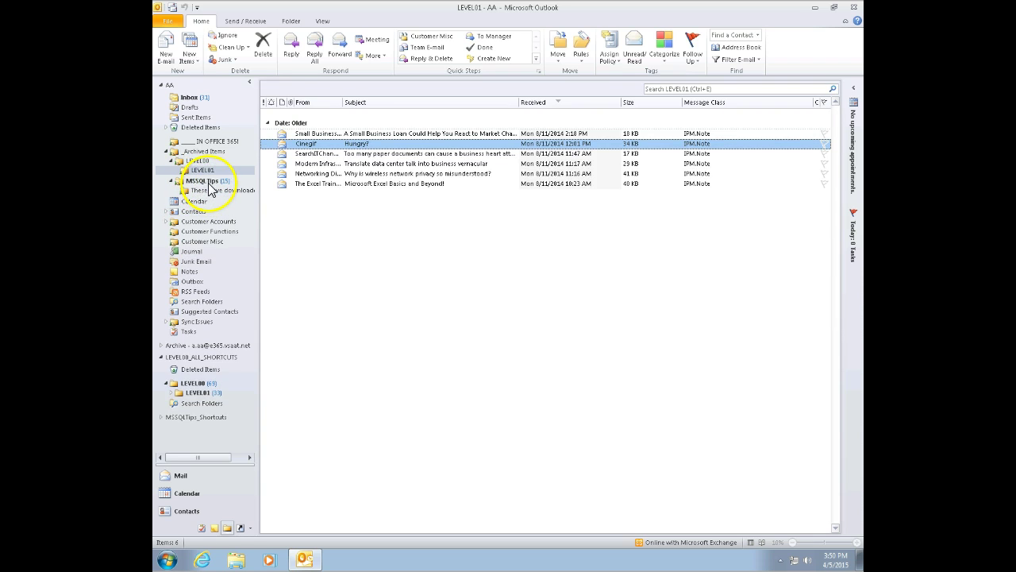
left_click(205, 182)
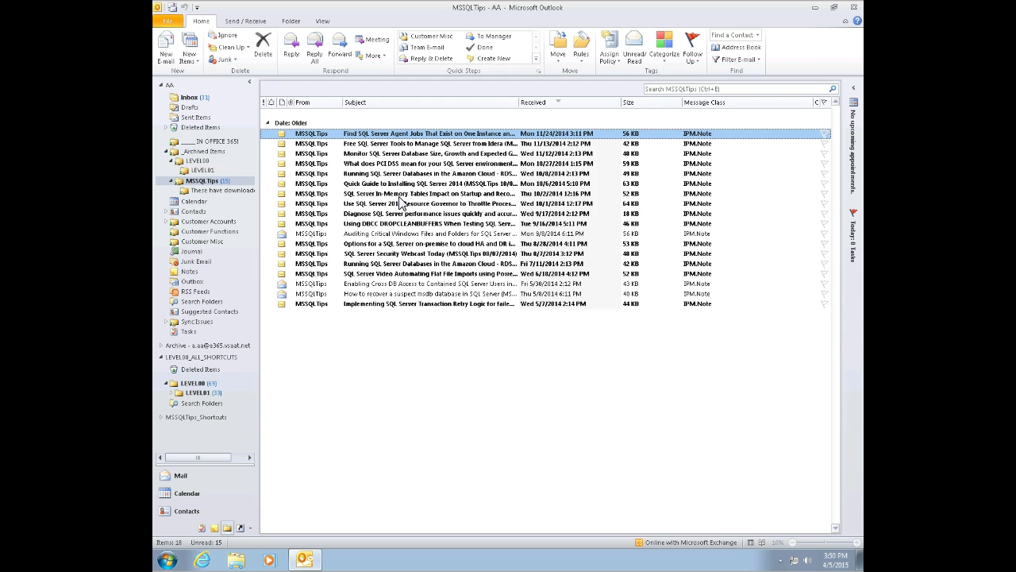
mouse_move(198, 181)
left_mouse_down()
mouse_move(215, 159)
mouse_move(204, 168)
left_mouse_up()
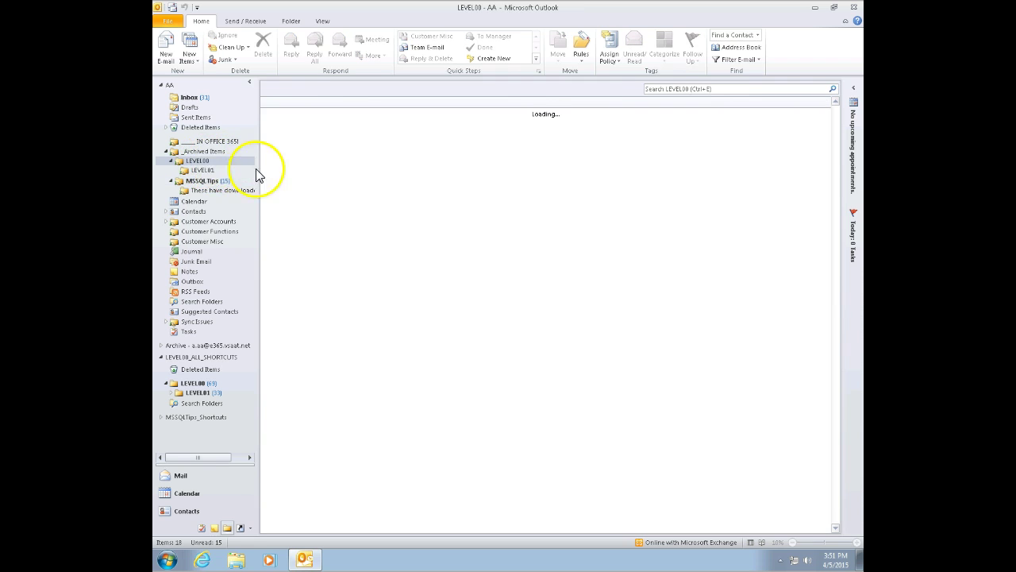
left_click(204, 181)
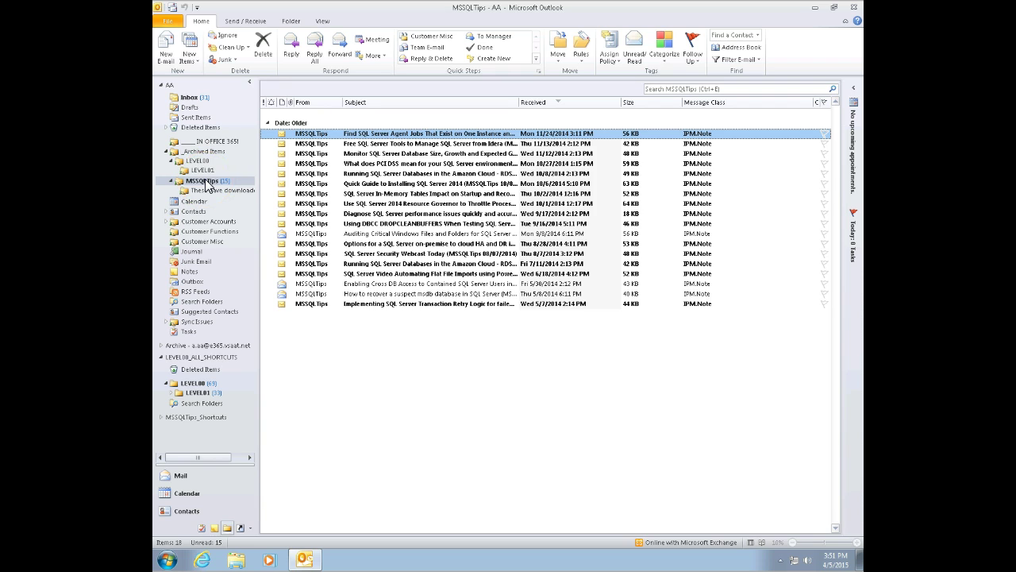
left_click_drag(205, 184, 210, 155)
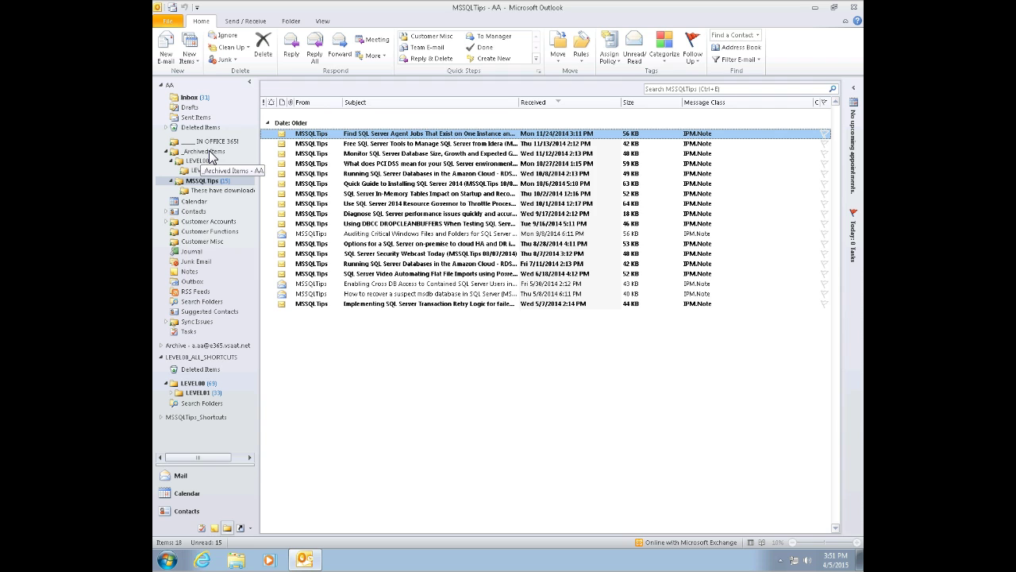
left_click_drag(210, 153, 211, 154)
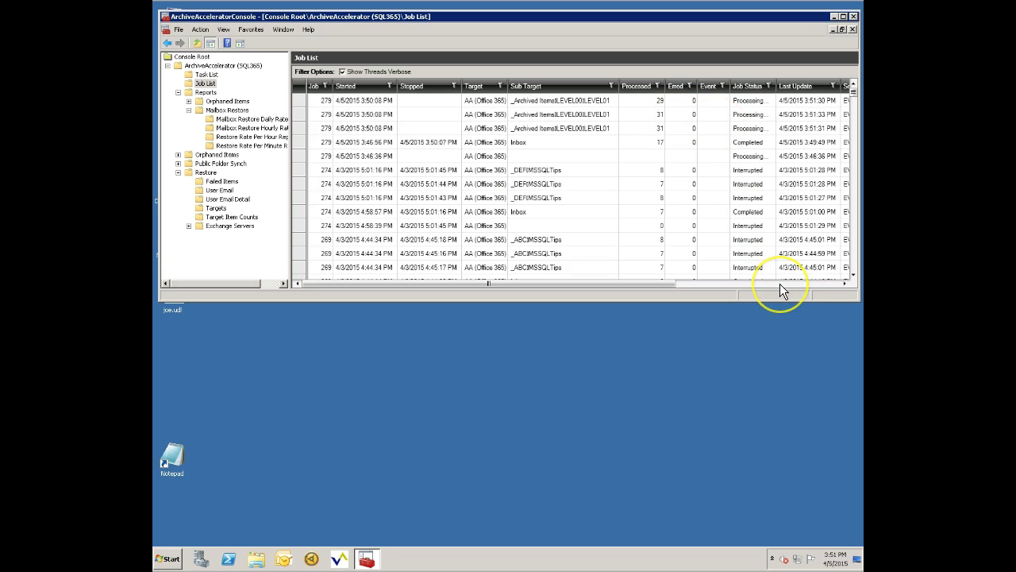
Step: Filter the Job Status column to show only Processing and Erred jobs
left_click(767, 86)
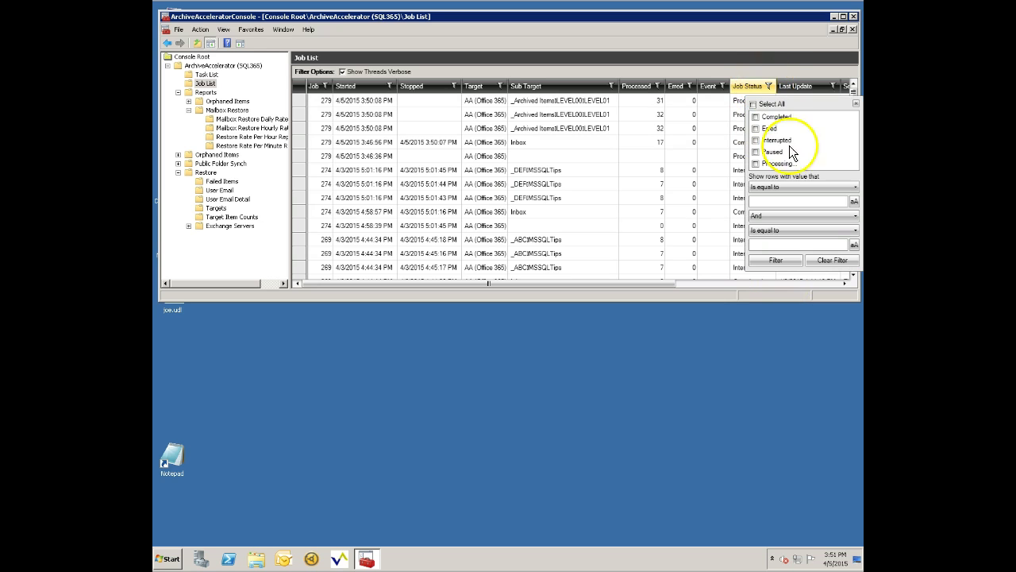
left_click(756, 163)
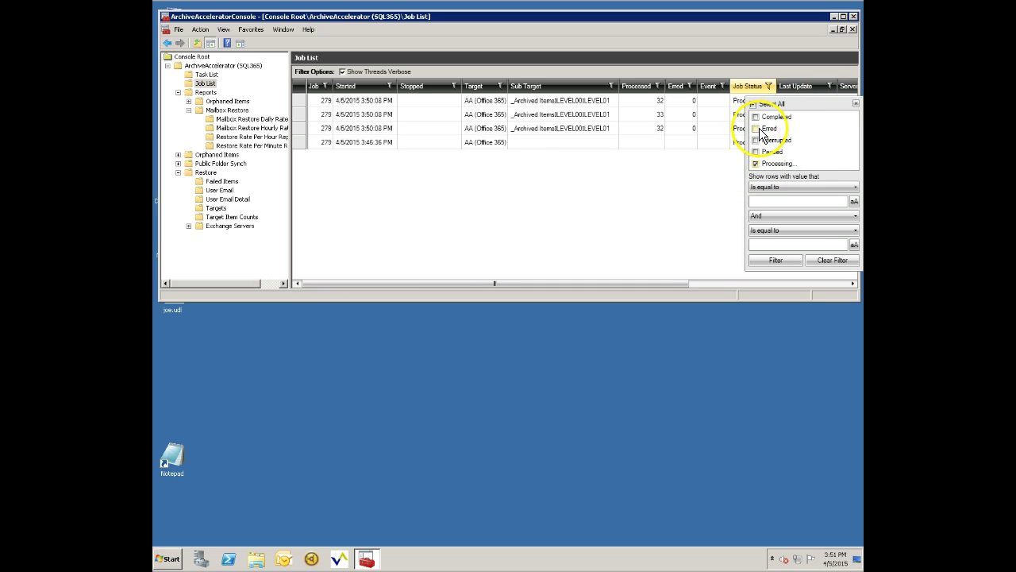
left_click(756, 129)
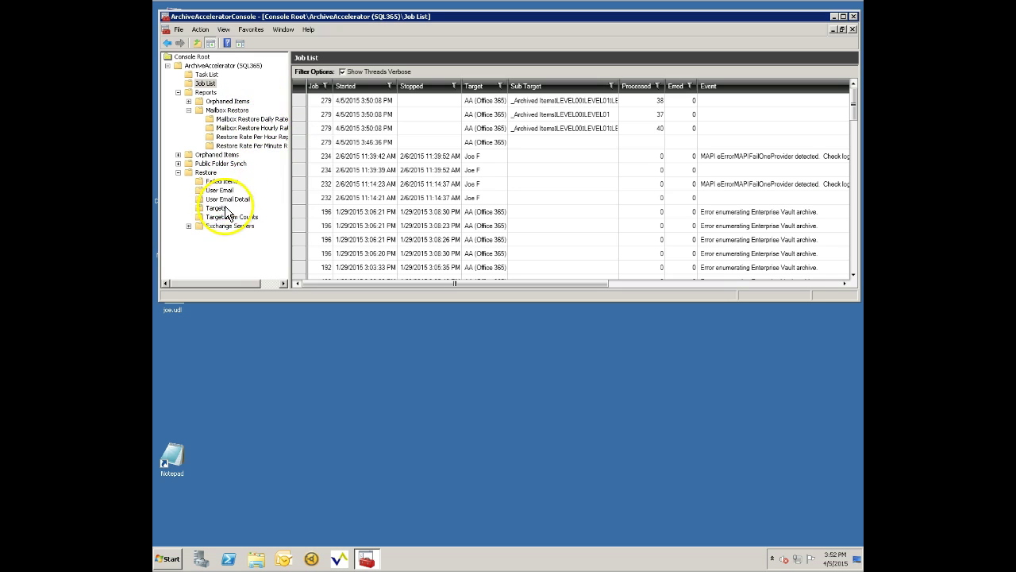
Step: Open the Restore Failed Items report under Restore to confirm no items failed
left_click(223, 183)
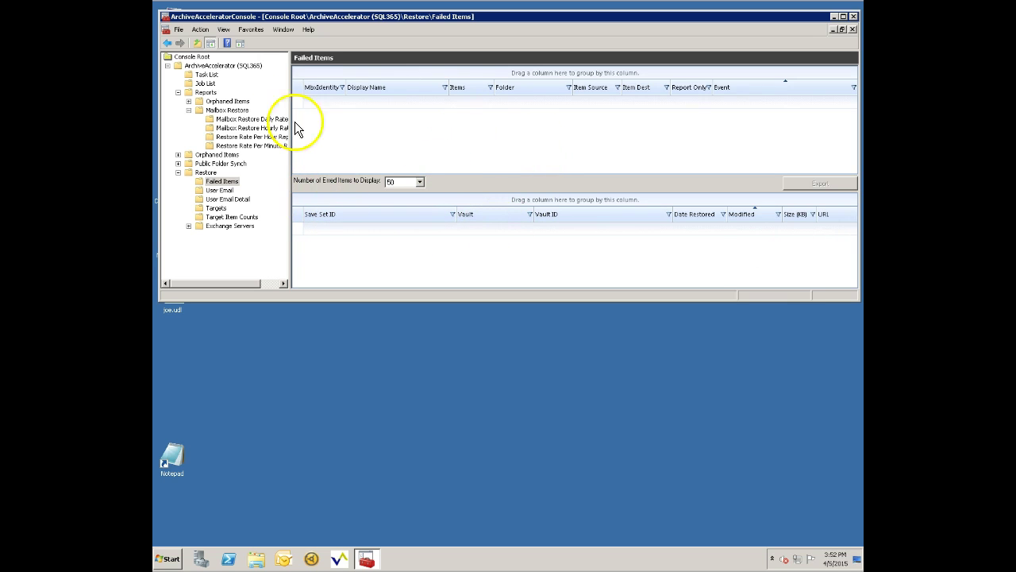
Step: Refresh and enlarge the per-minute restore-rate chart, then show the per-hour report (~236 items)
left_click(249, 148)
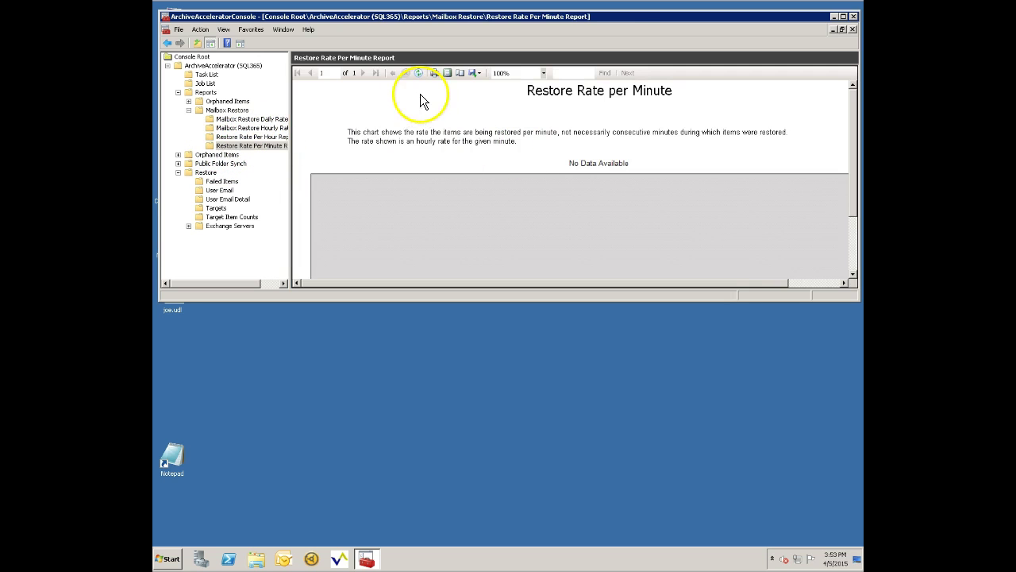
right_click(280, 147)
left_click(295, 177)
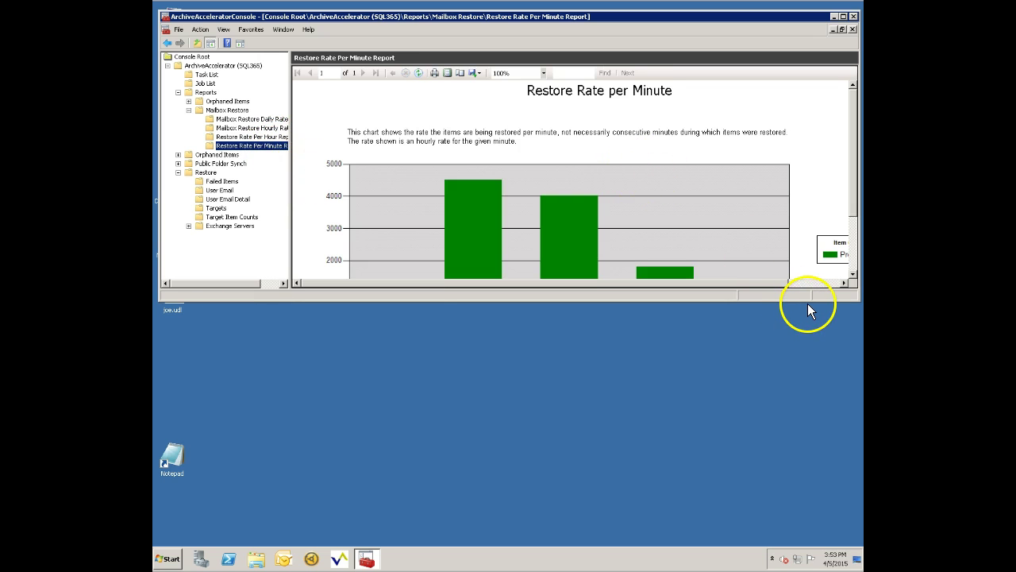
left_click_drag(807, 300, 813, 406)
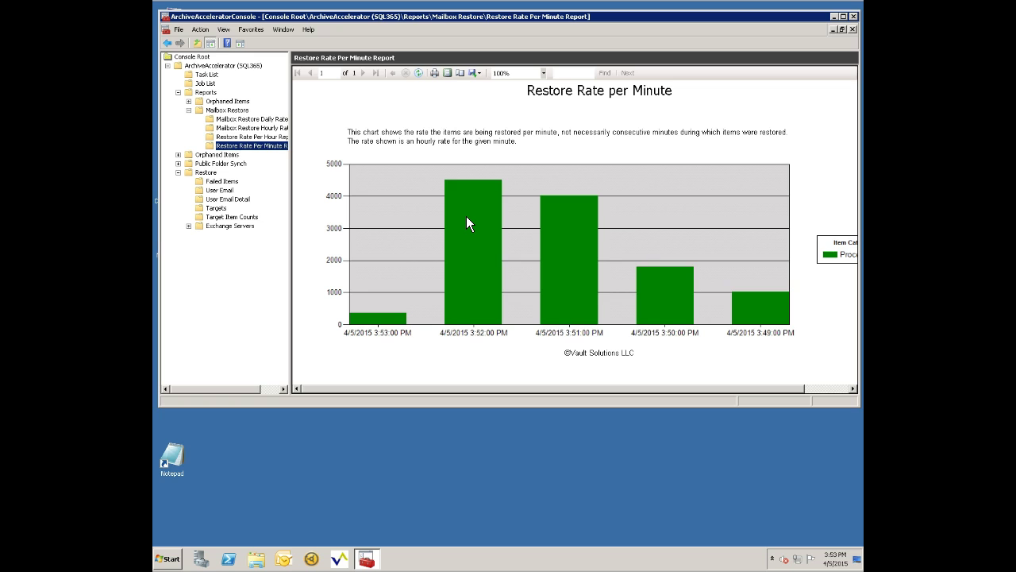
left_click(260, 138)
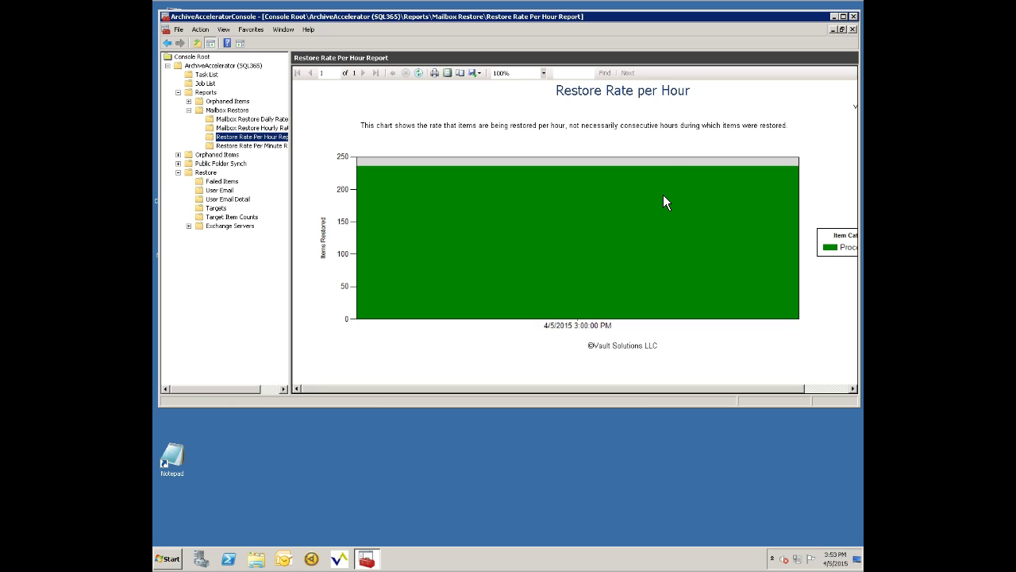
Step: Show the Task List with Restore Archive running and the other two tasks stopped
left_click(208, 75)
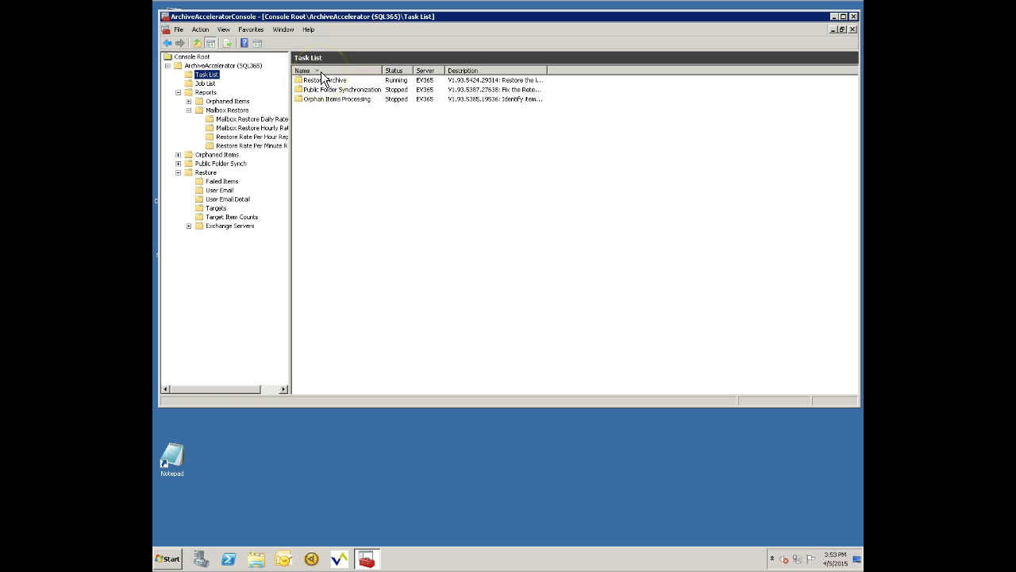